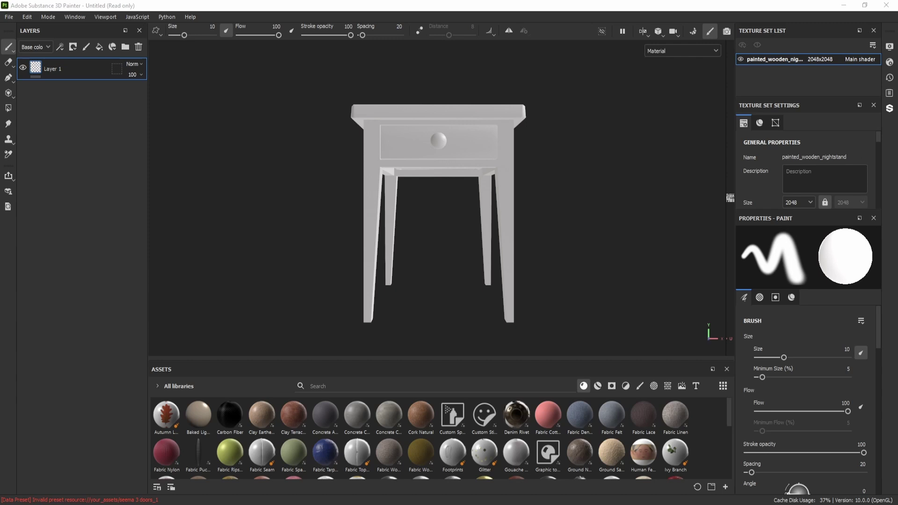
- Delete the empty default Layer 1 and open Bake Mesh Maps at 2048 output
mouse_move(543, 195)
alt+mouse_down()
mouse_move(632, 186)
mouse_move(531, 191)
alt+mouse_up()
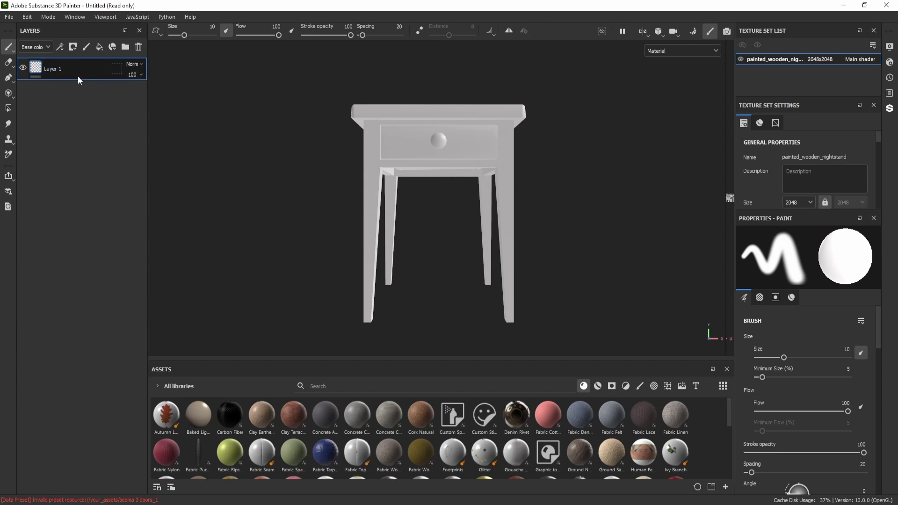
click(142, 47)
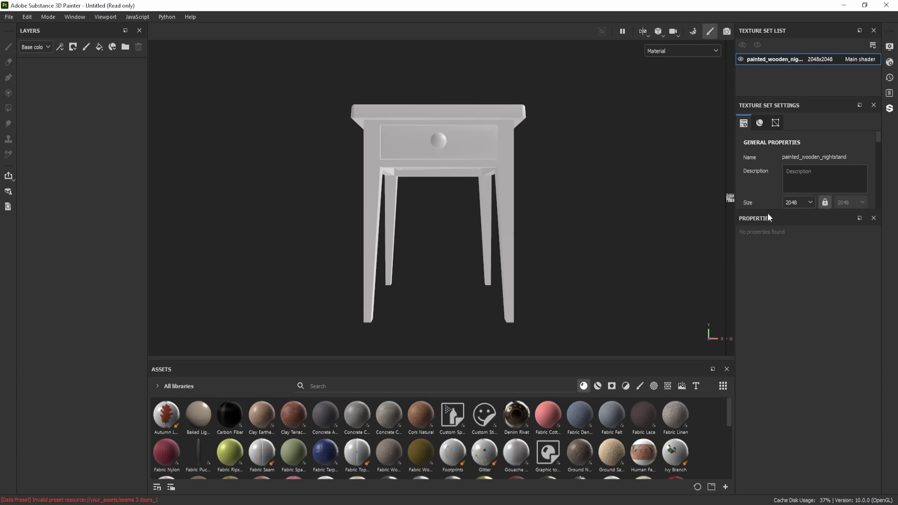
drag(768, 213, 771, 425)
scroll(808, 314, down, 4)
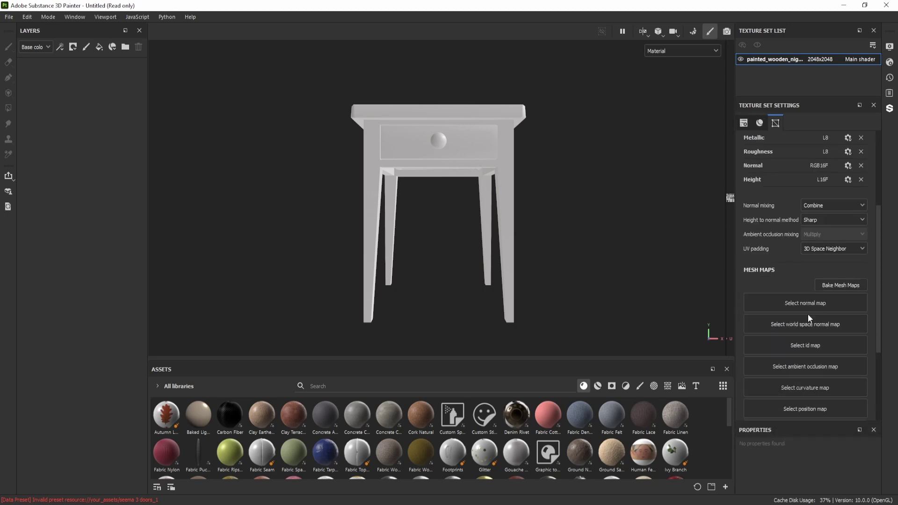
scroll(804, 304, down, 3)
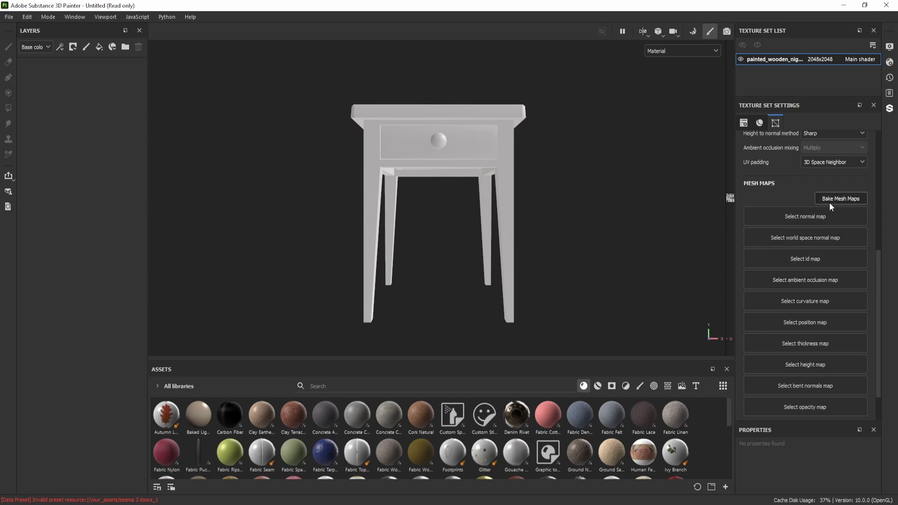
click(846, 199)
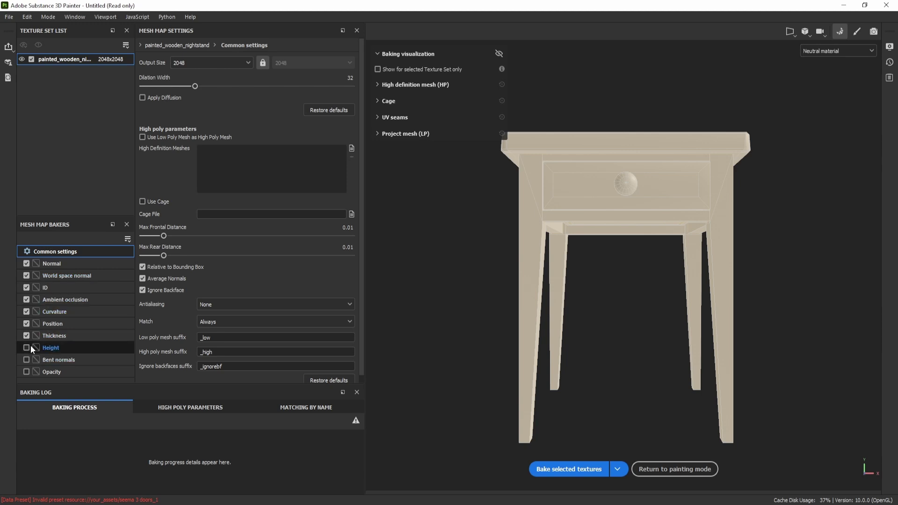
- Bake mesh maps without Normal and ID but with Height and Bent normals, then return to painting
click(28, 265)
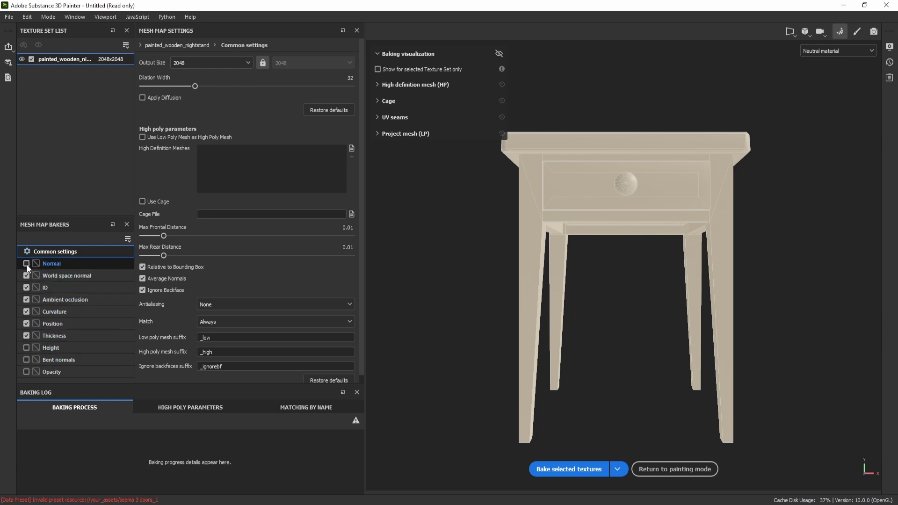
click(28, 287)
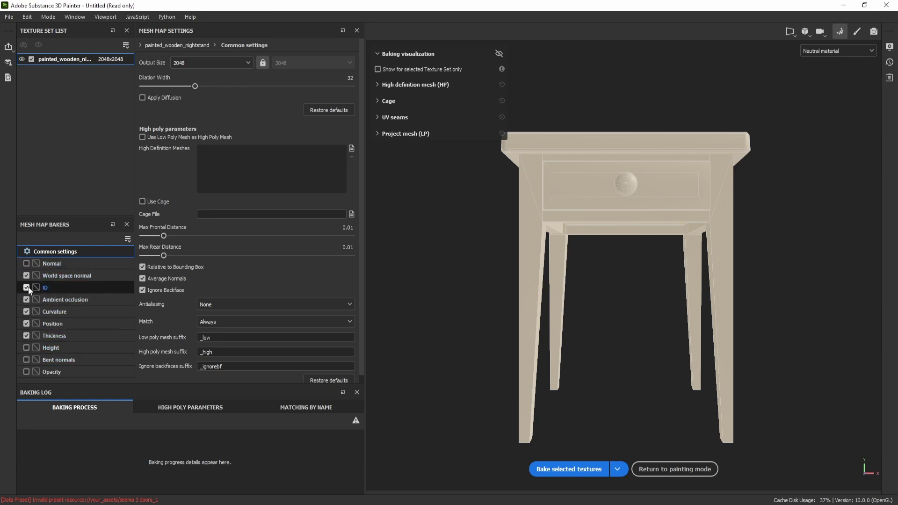
click(26, 348)
click(27, 360)
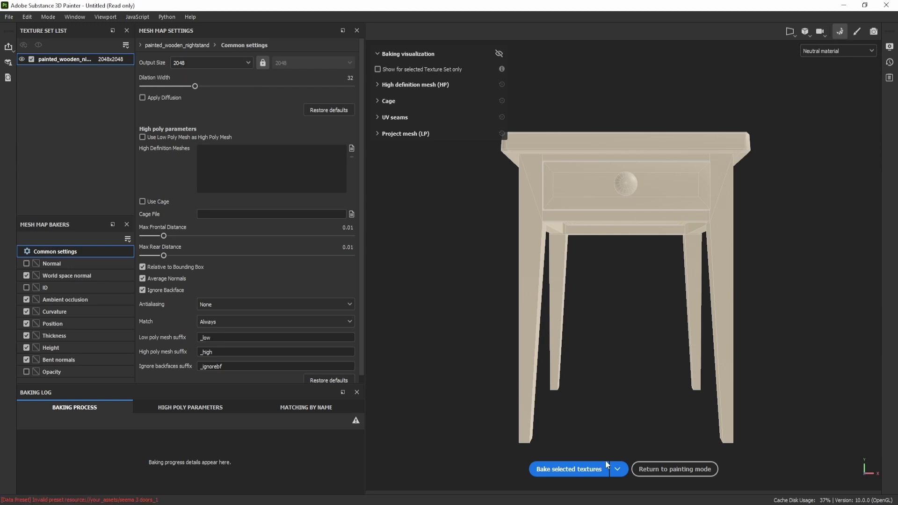
click(574, 471)
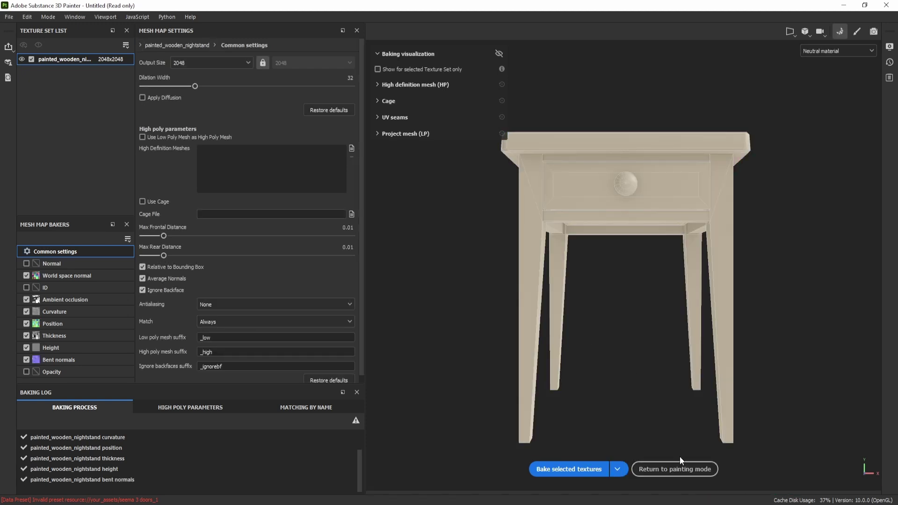
click(674, 471)
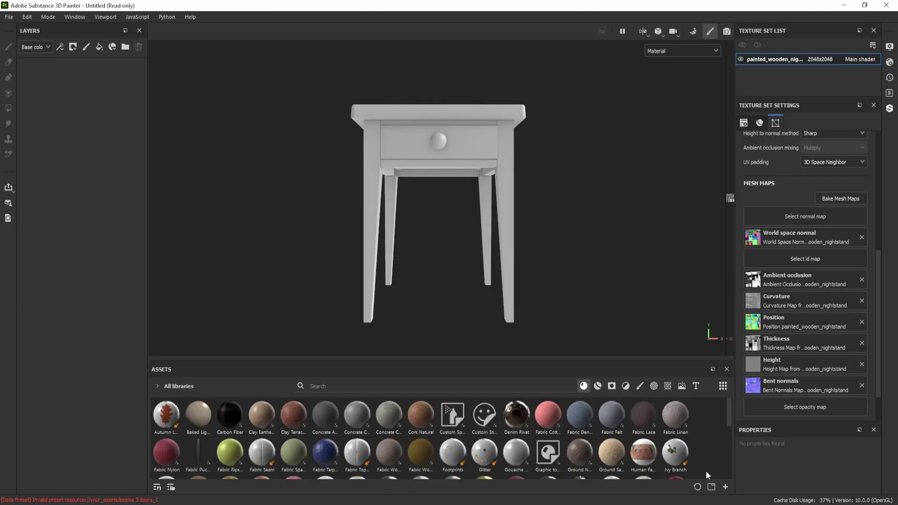
- Inspect the baked nightstand, then filter assets to smart masks like Concrete Edges and Dirt
mouse_move(415, 201)
alt+mouse_down()
mouse_move(582, 195)
mouse_move(367, 201)
mouse_move(416, 202)
alt+mouse_up()
scroll(780, 298, down, 2)
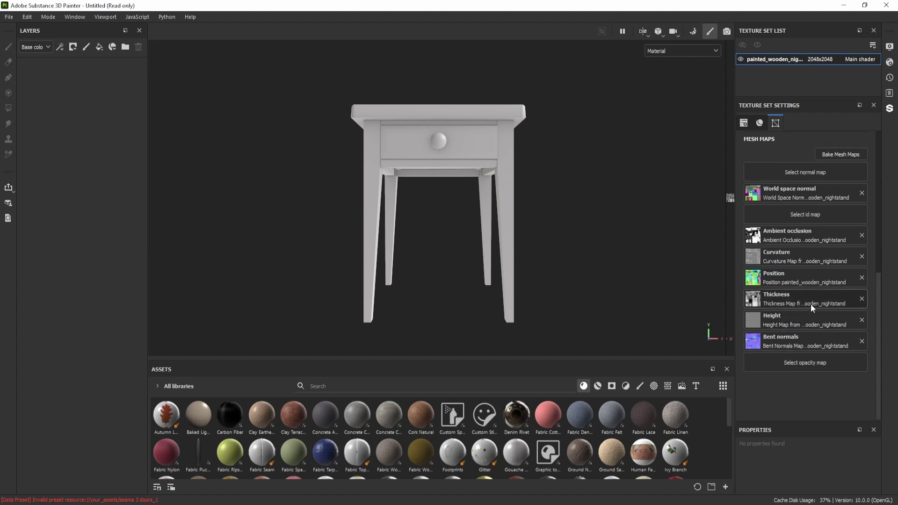
alt+drag(549, 280, 530, 264)
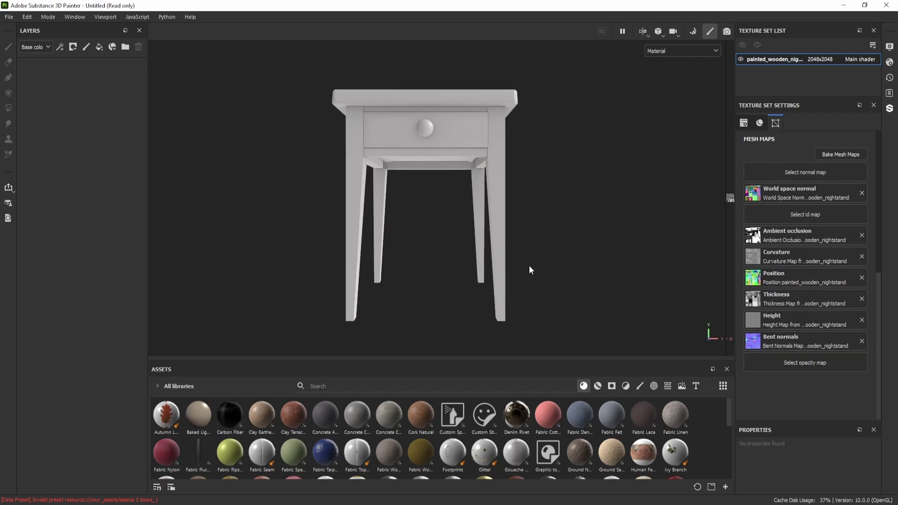
click(611, 386)
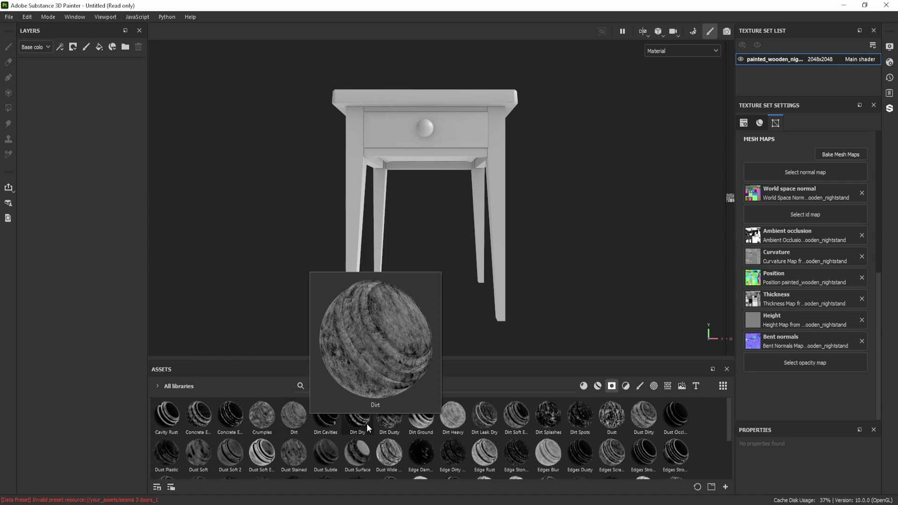
mouse_move(397, 427)
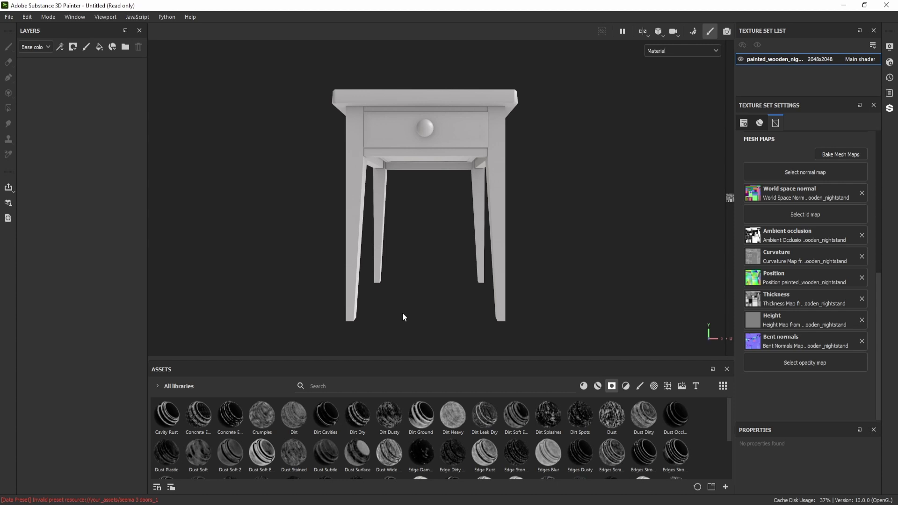
- Search materials for 'wood' and drop Wood Plain onto the nightstand as a fill layer
click(585, 386)
click(400, 388)
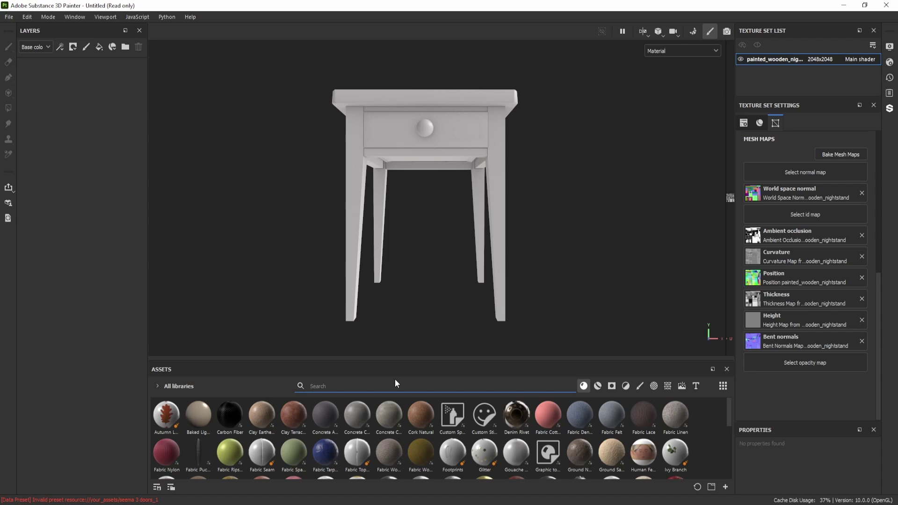
text(wood)
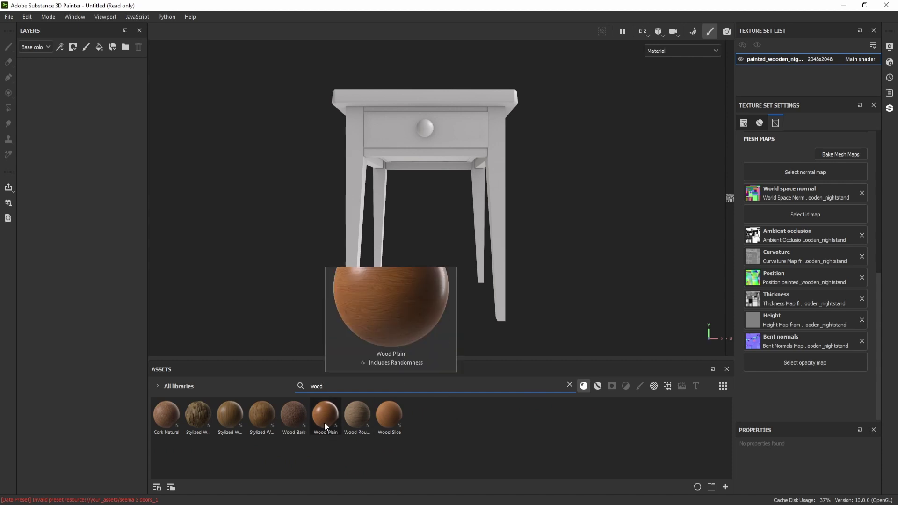
drag(324, 423, 389, 133)
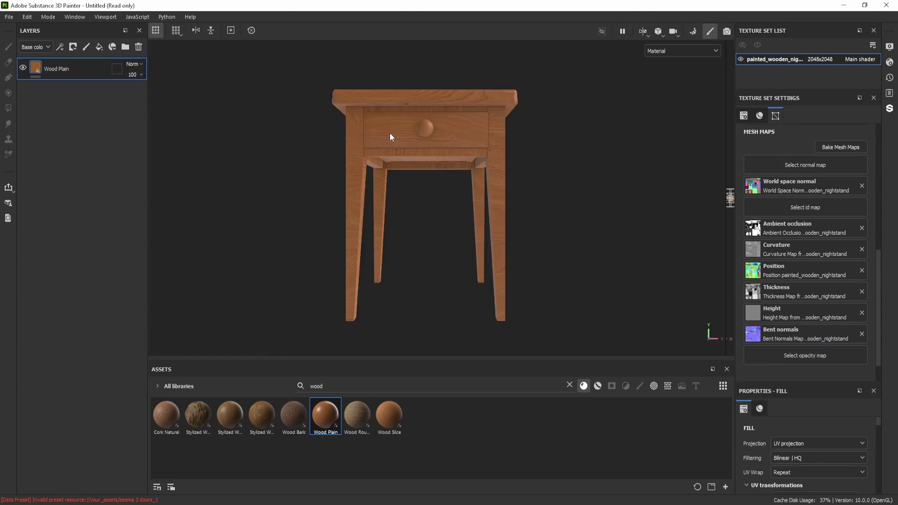
alt+drag(447, 232, 447, 155)
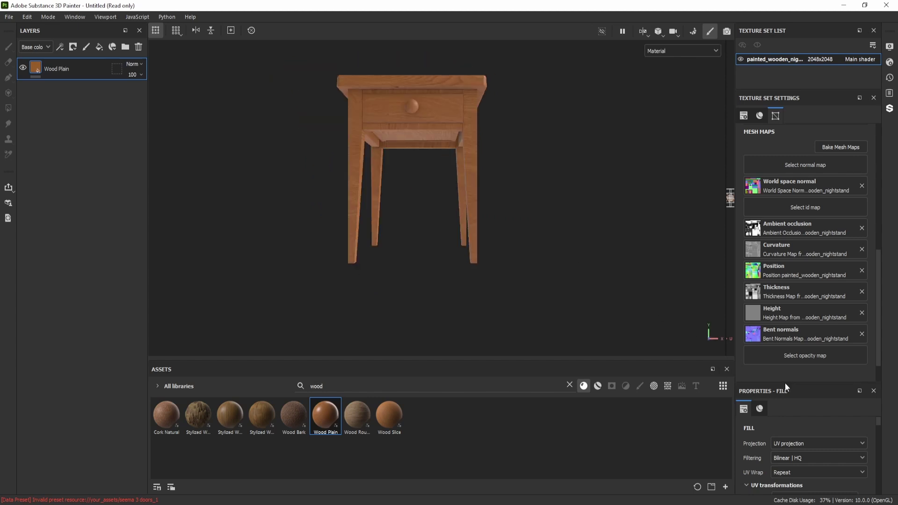
- Set the Wood Plain fill's UV Tiling to 2
drag(785, 382, 765, 222)
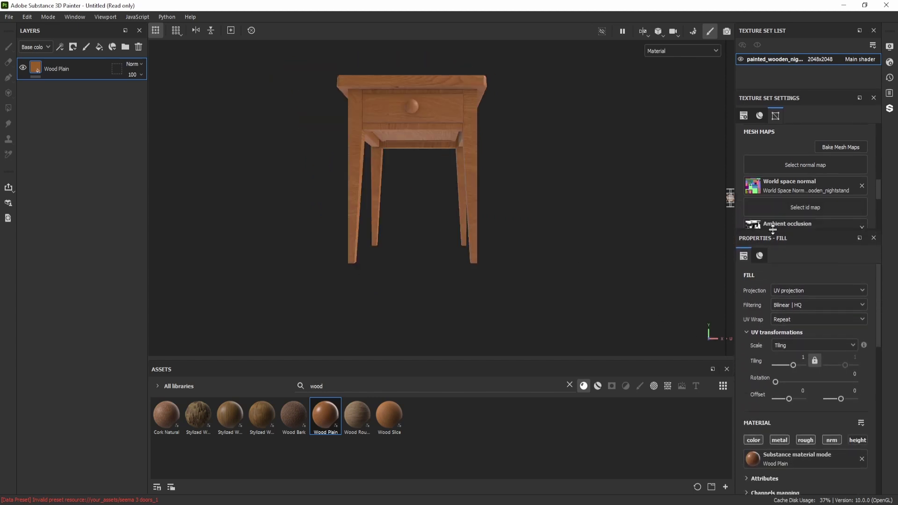
scroll(805, 367, down, 2)
click(799, 332)
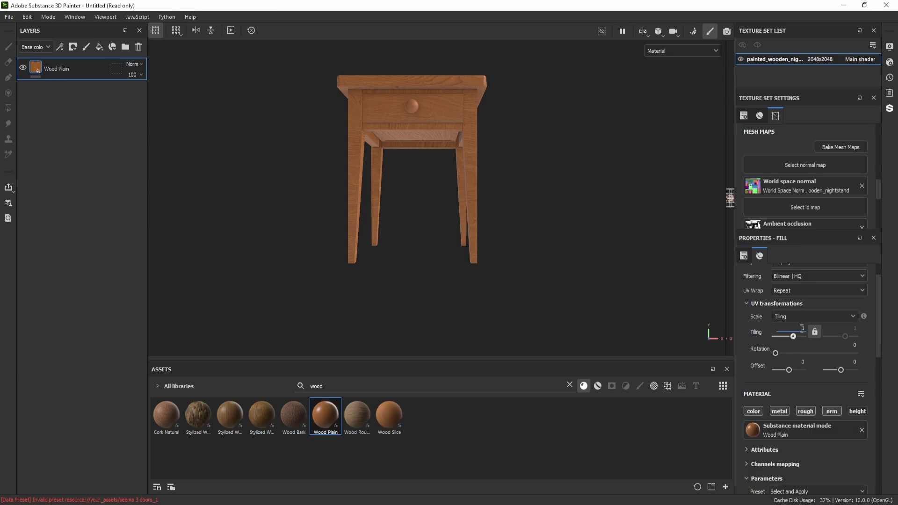
text(2)
key(Return)
- Clear the 'wood' search in the Assets panel to show all materials
scroll(816, 420, down, 5)
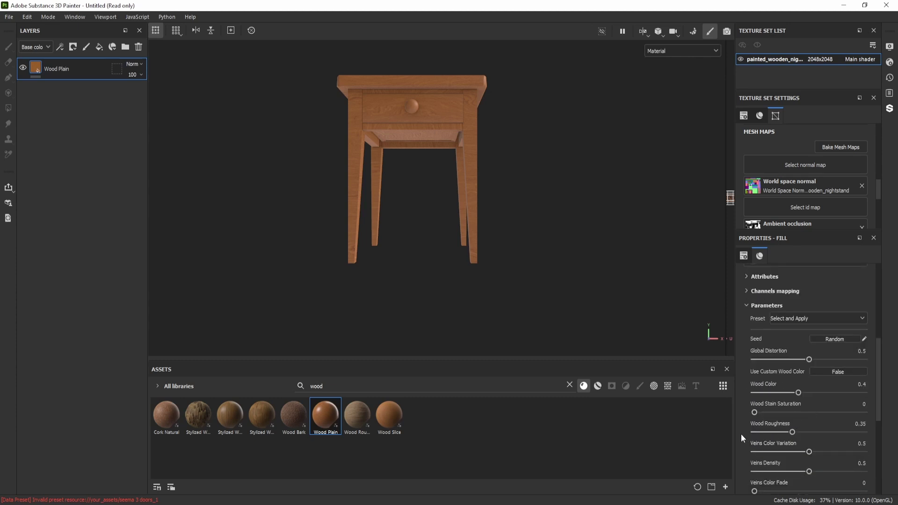
alt+drag(514, 172, 519, 194)
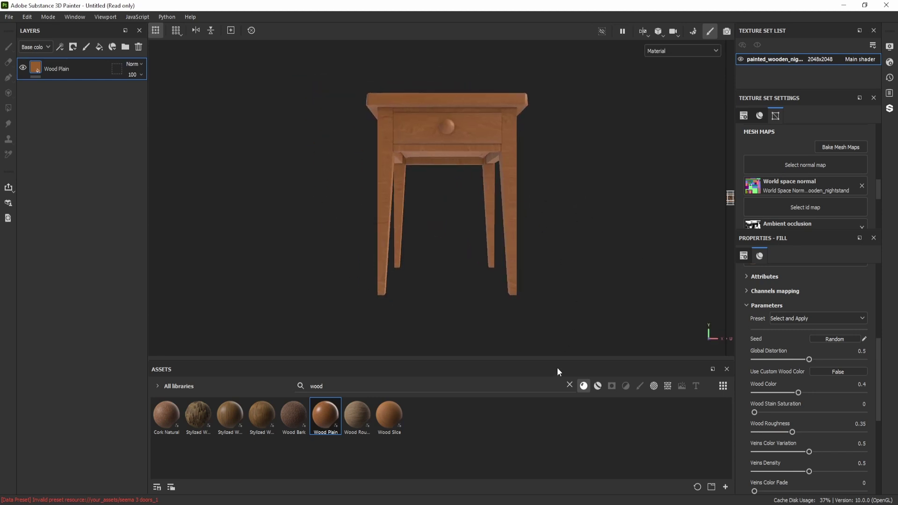
click(570, 385)
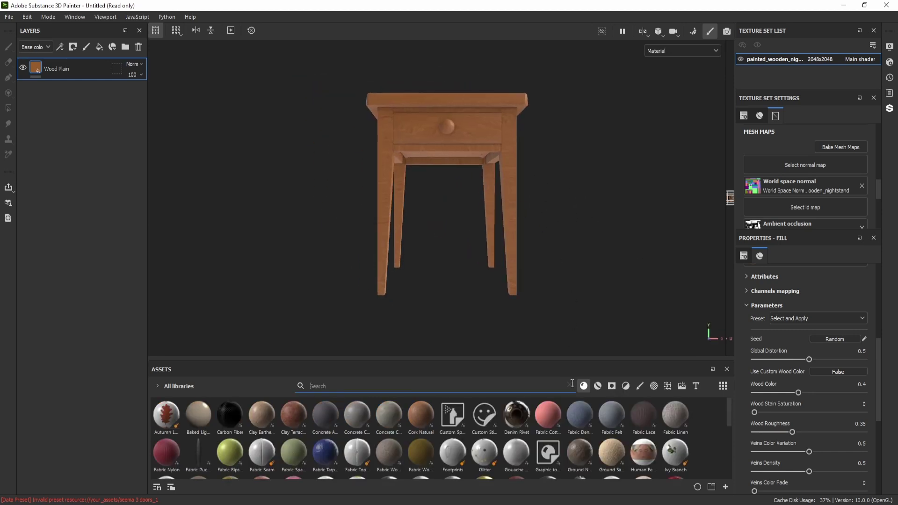
- Drag the Concrete Edges 2 smart mask onto the nightstand and inspect its top edges
click(612, 386)
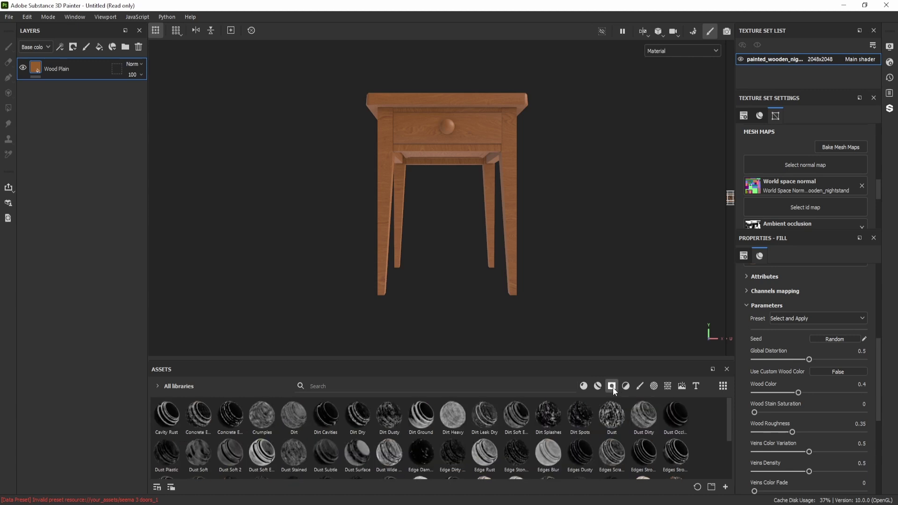
mouse_move(656, 428)
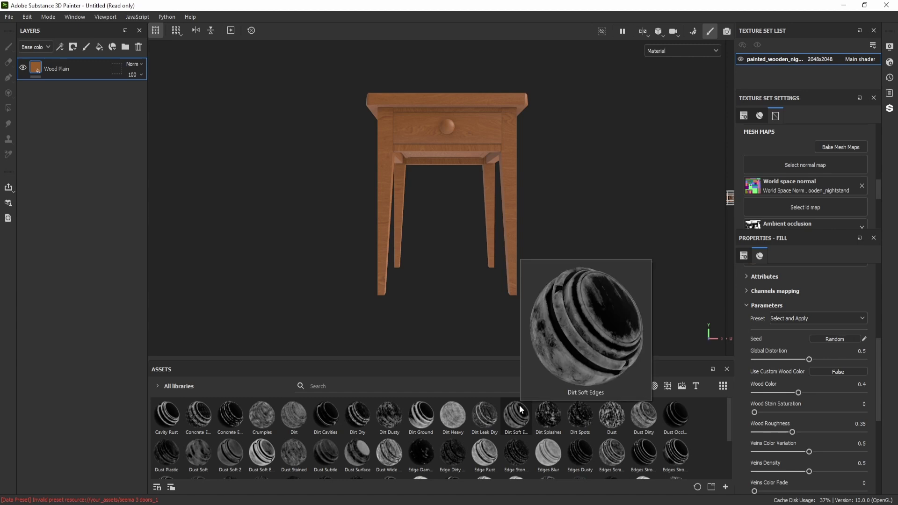
mouse_move(364, 454)
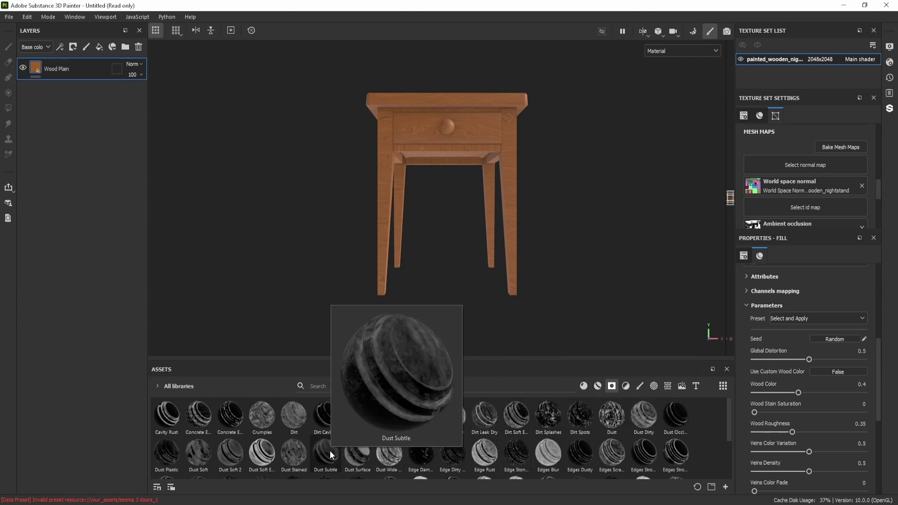
mouse_move(237, 457)
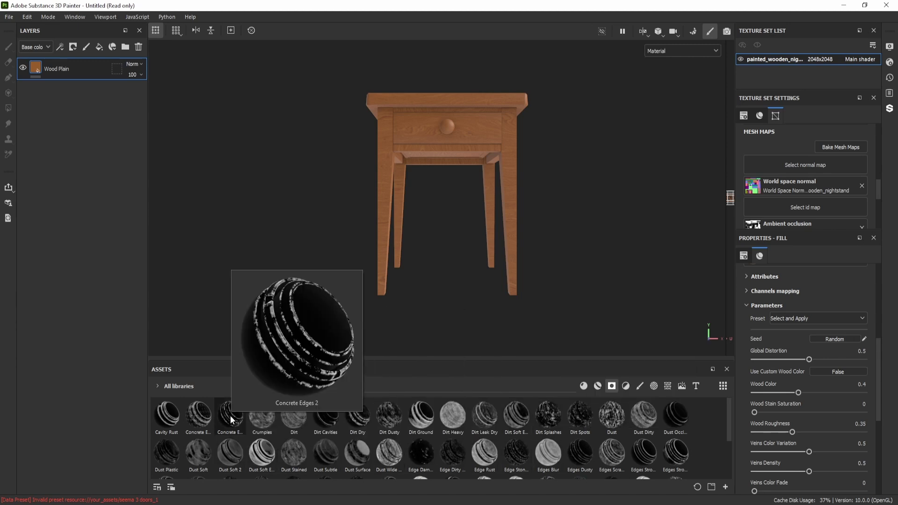
mouse_move(251, 430)
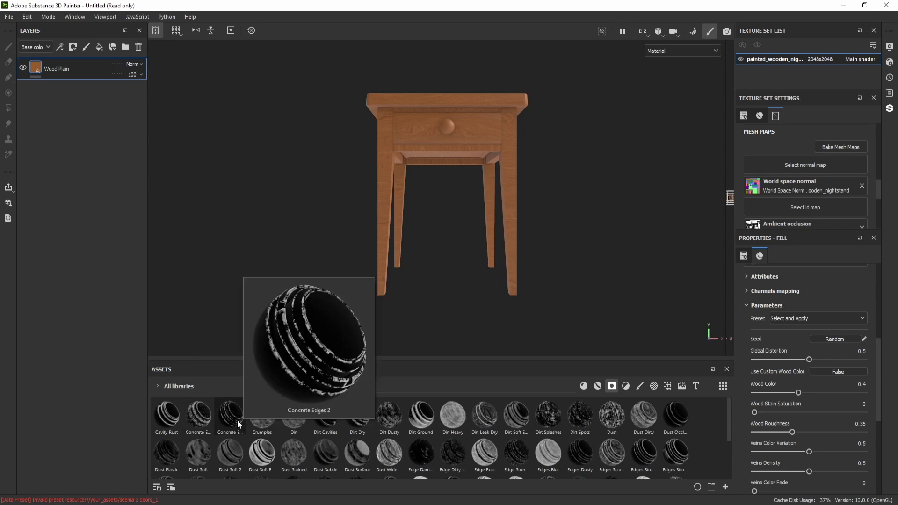
mouse_move(234, 420)
mouse_down()
mouse_move(273, 425)
mouse_move(418, 172)
mouse_move(389, 176)
mouse_up()
alt+drag(465, 178, 453, 142)
alt+right_drag(454, 141, 456, 159)
mouse_move(456, 159)
alt+mouse_down()
mouse_move(632, 167)
mouse_move(521, 101)
mouse_move(394, 246)
alt+mouse_up()
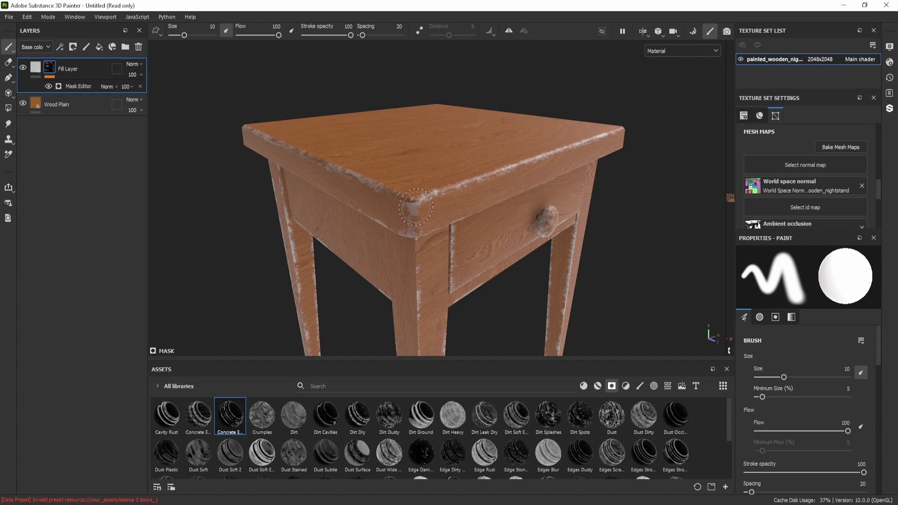
- Sample the tabletop's brown into the edge-wear fill's base colour and lighten it to #DA9461
click(37, 70)
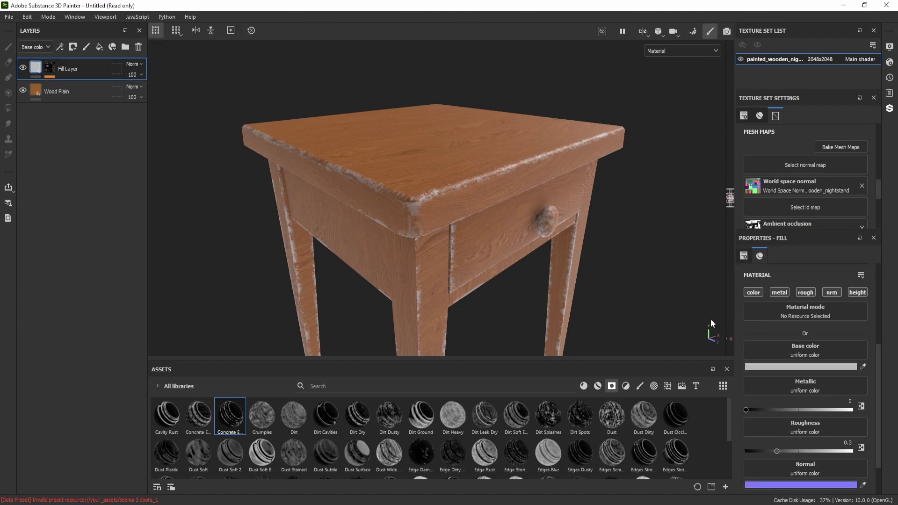
click(767, 367)
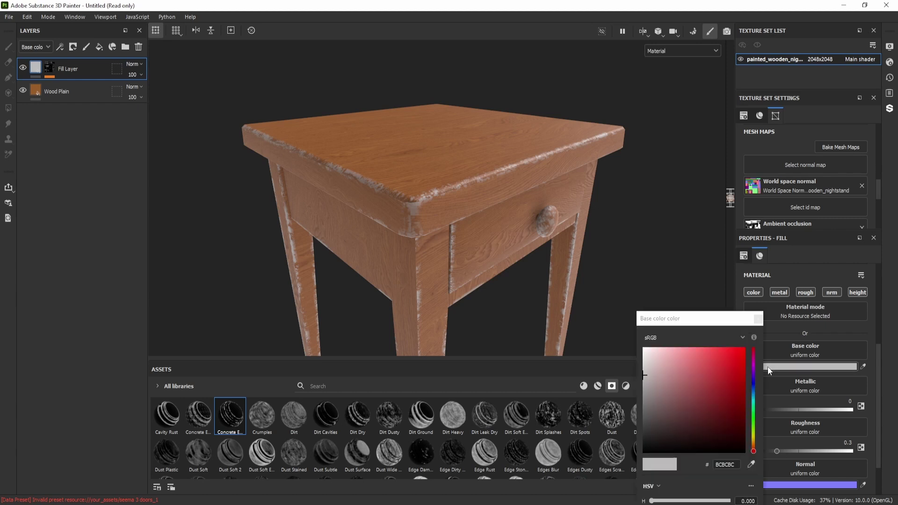
click(751, 464)
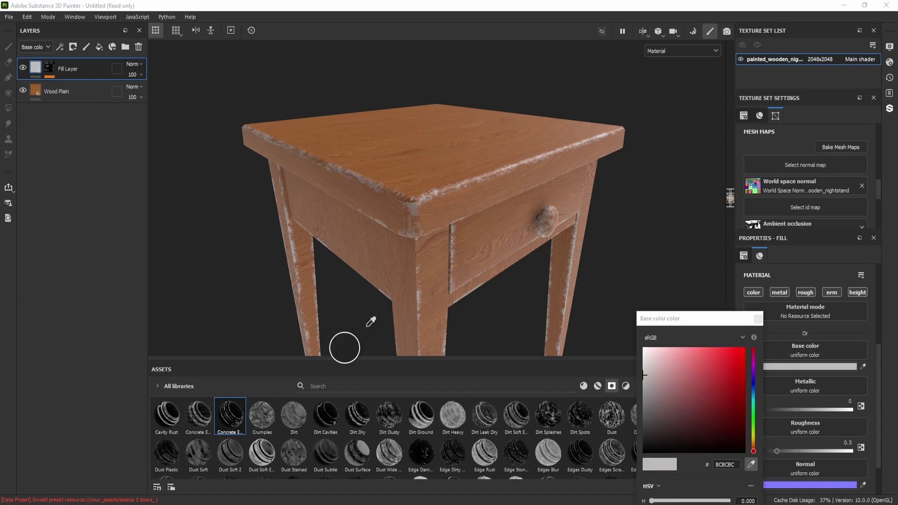
click(409, 179)
drag(708, 393, 700, 364)
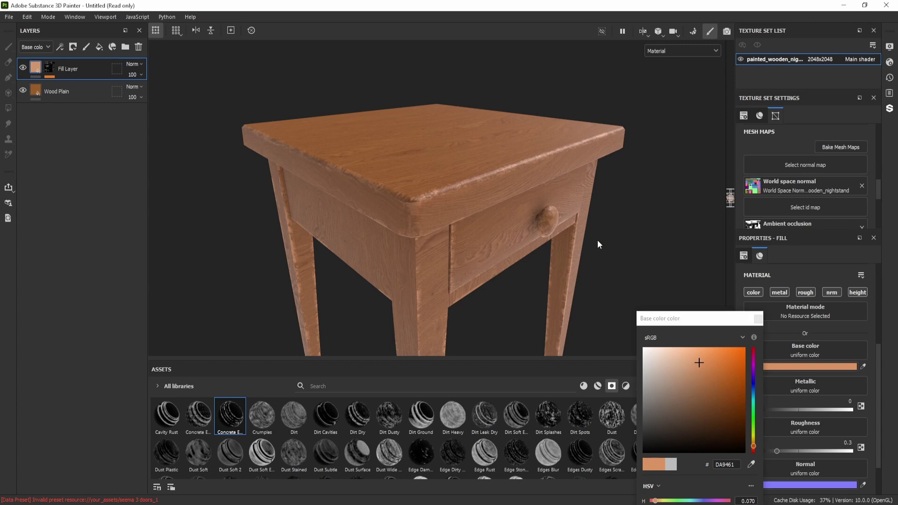
click(759, 319)
alt+drag(463, 178, 522, 148)
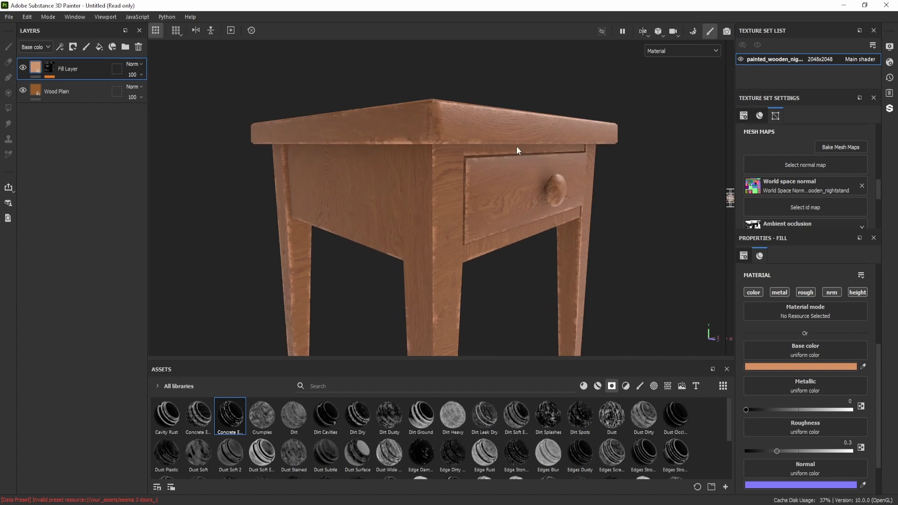
- Open the edge-wear mask's Mask Editor generator and scroll to its Grunge Plaster Cracked input
click(51, 69)
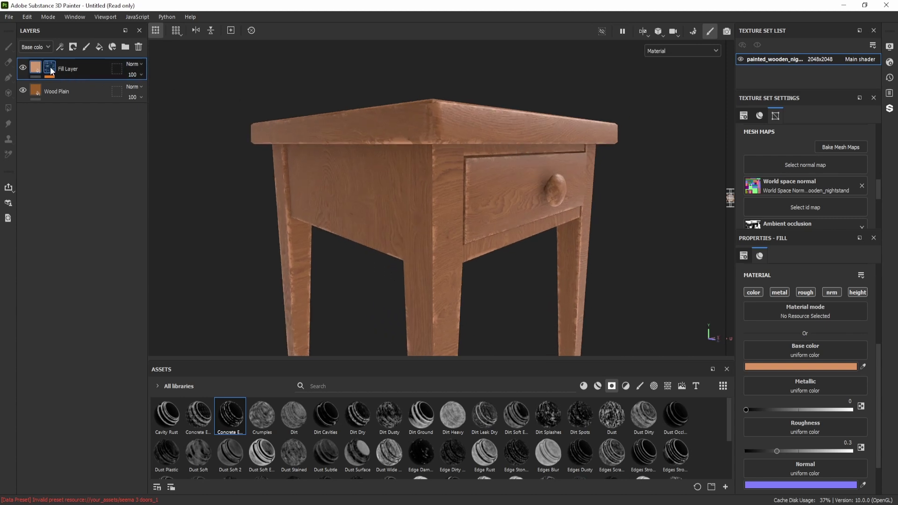
key(1)
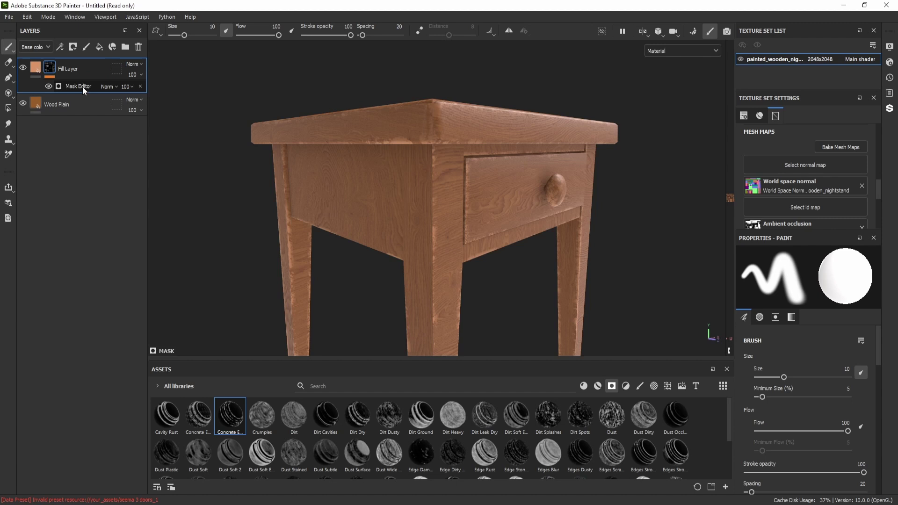
click(82, 86)
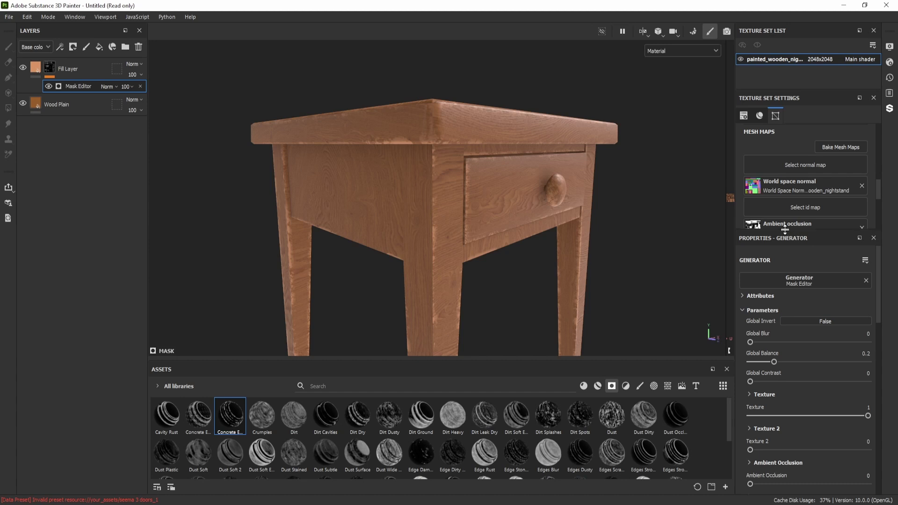
drag(792, 233, 796, 197)
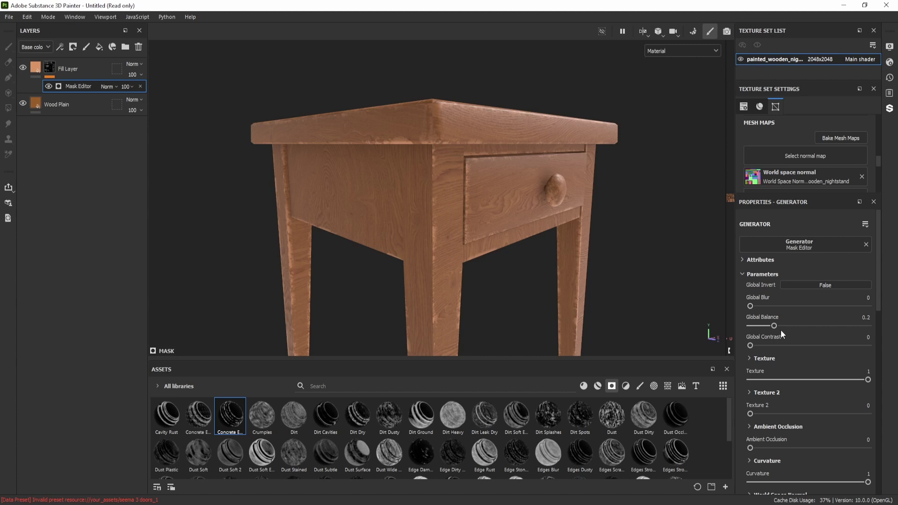
mouse_move(752, 305)
mouse_down()
mouse_move(764, 306)
mouse_move(750, 307)
mouse_up()
scroll(776, 329, down, 6)
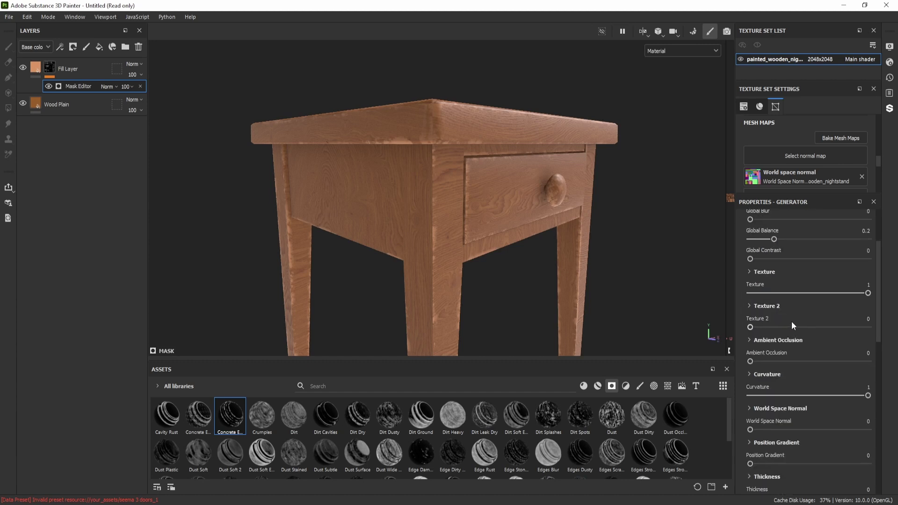
scroll(792, 322, down, 1)
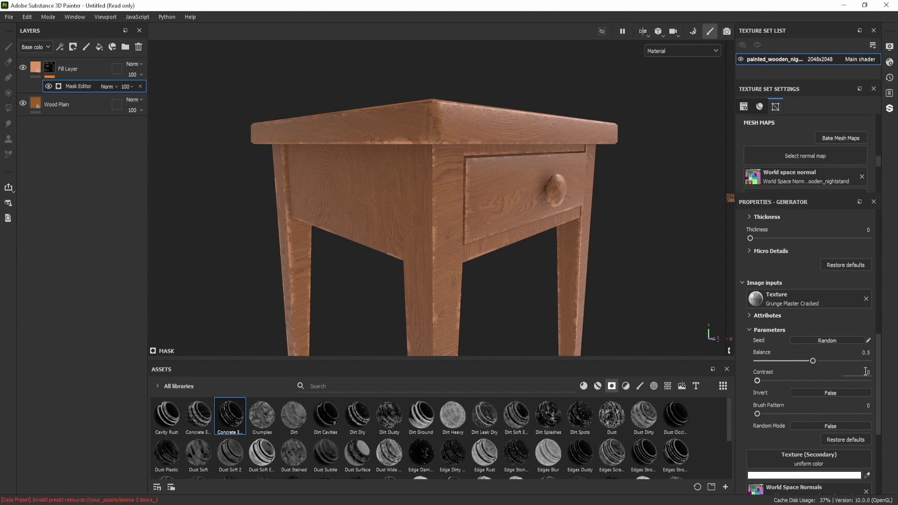
click(778, 303)
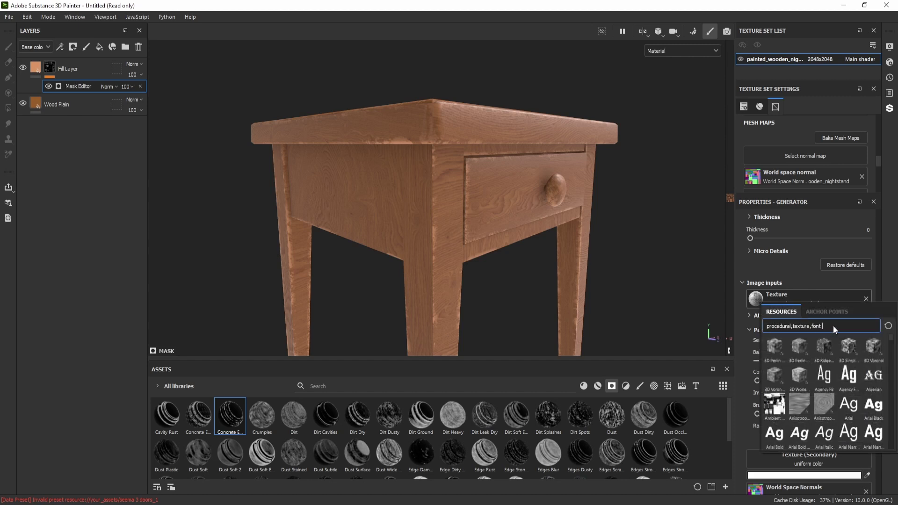
text(grung)
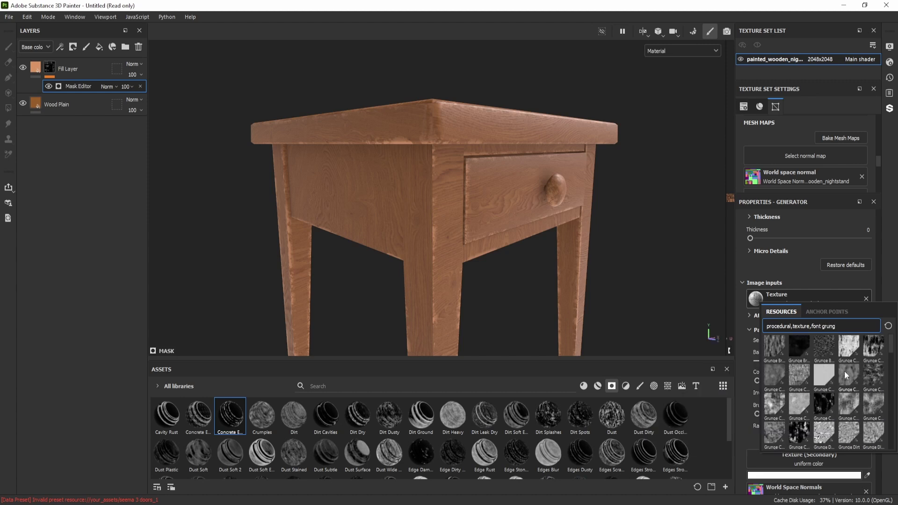
scroll(836, 388, down, 3)
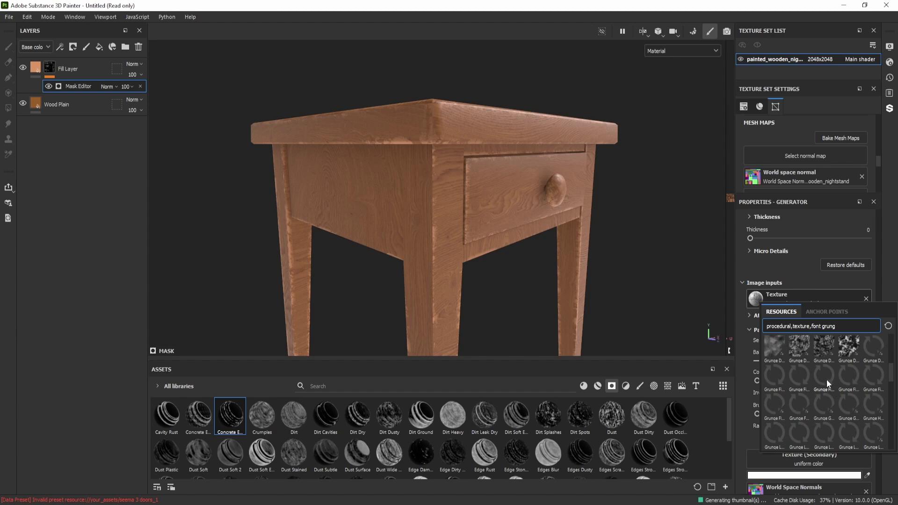
click(807, 278)
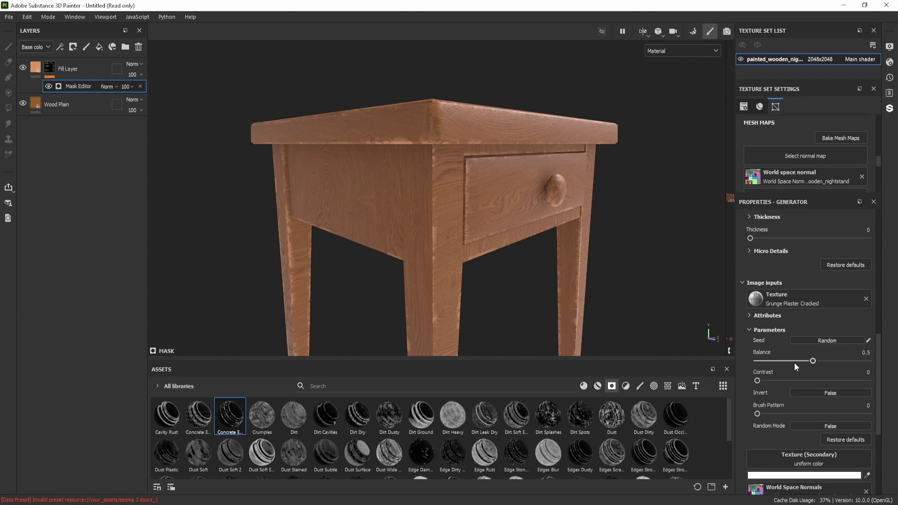
- Set the mask generator's Balance to 0.5 and Contrast to 0.16, then zoom to the drawer
drag(794, 362, 830, 361)
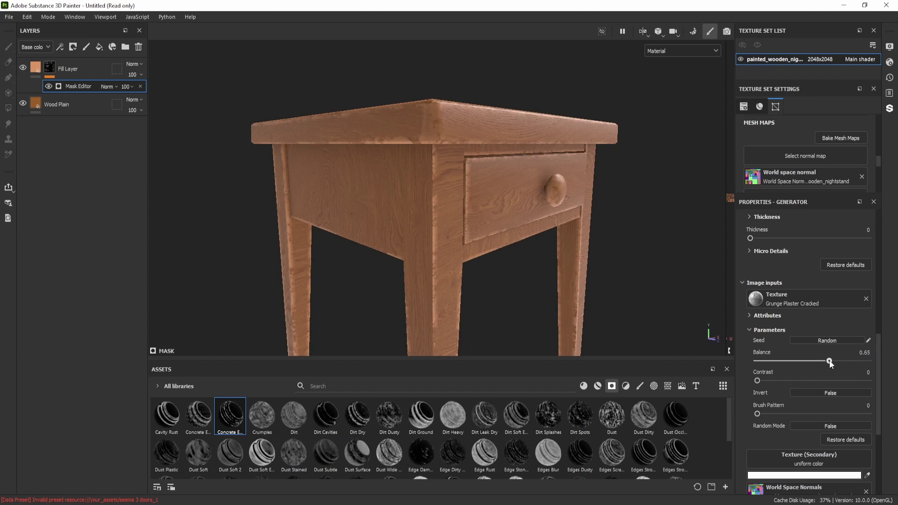
scroll(816, 371, down, 1)
mouse_move(758, 351)
mouse_down()
mouse_move(800, 351)
mouse_move(750, 353)
mouse_move(774, 354)
mouse_up()
mouse_move(827, 334)
mouse_down()
mouse_move(803, 333)
mouse_move(812, 331)
mouse_up()
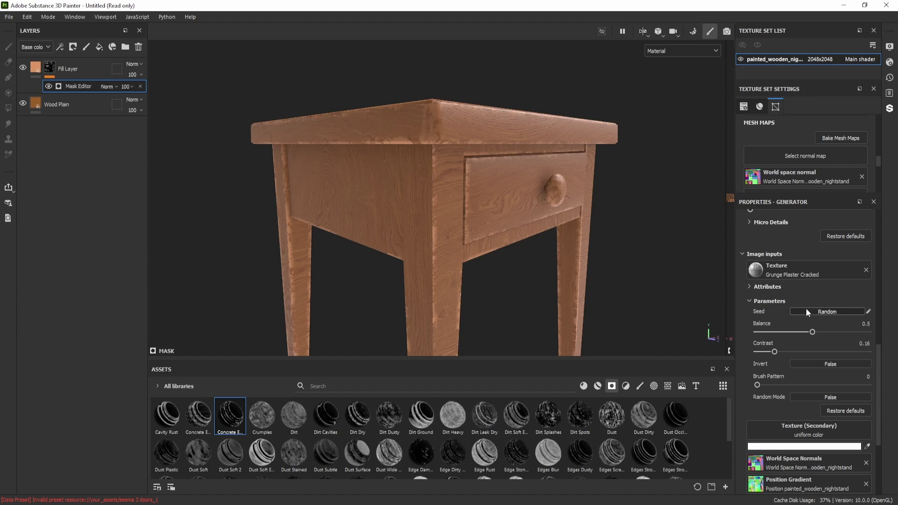
alt+drag(470, 144, 449, 151)
alt+right_drag(449, 151, 539, 167)
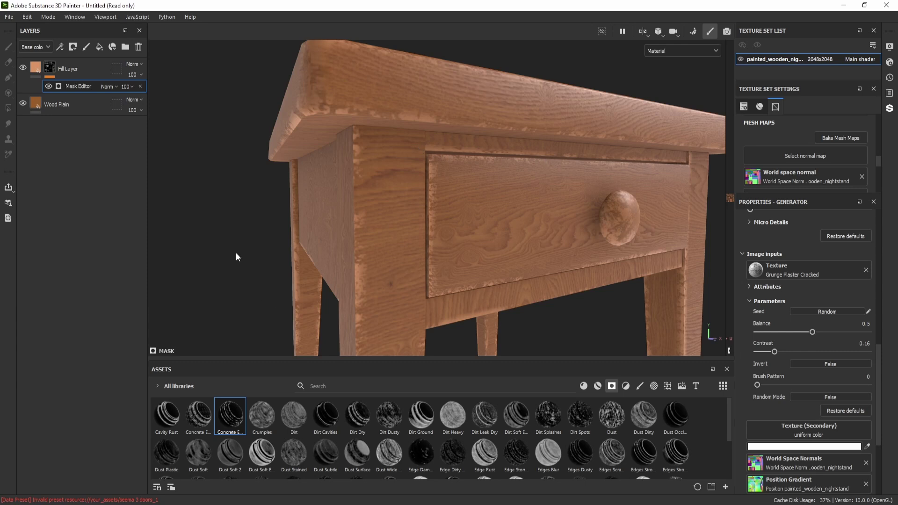
click(61, 72)
- Add a paint effect with Multiply blending to the edge-wear fill's mask
click(50, 69)
right_click(52, 71)
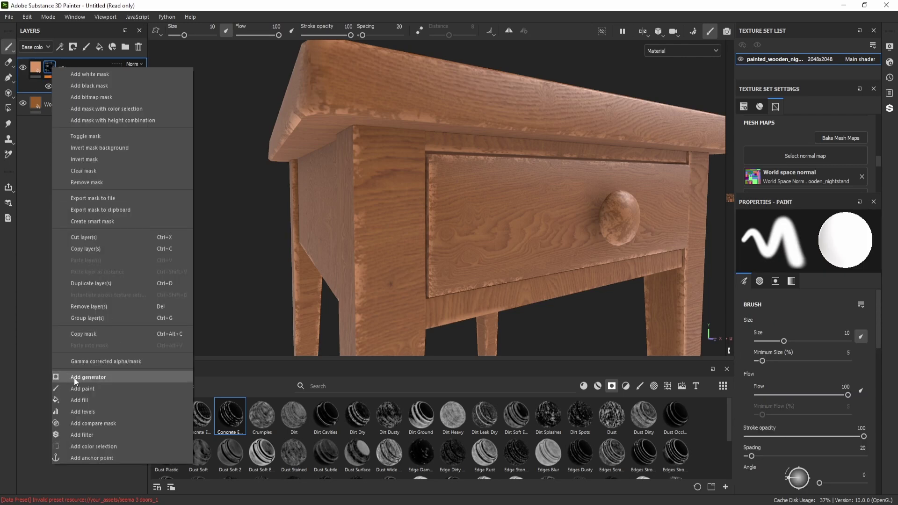
click(89, 388)
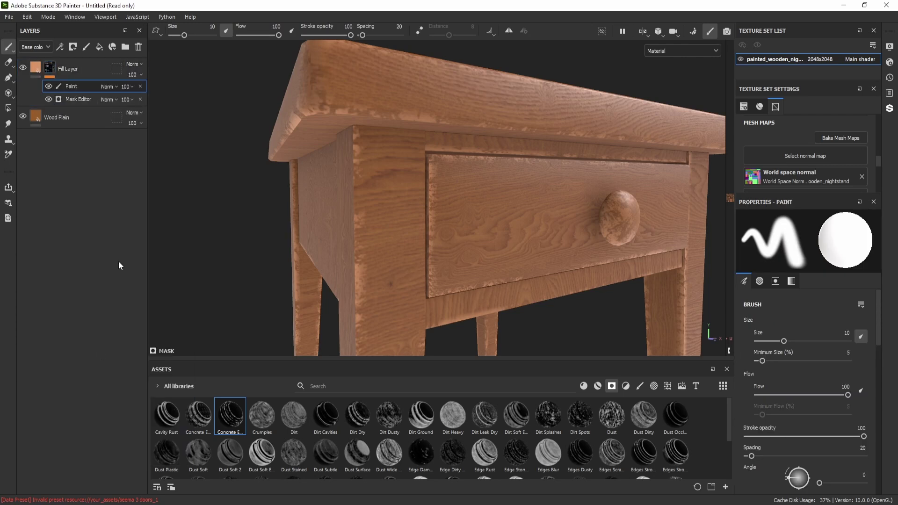
click(106, 87)
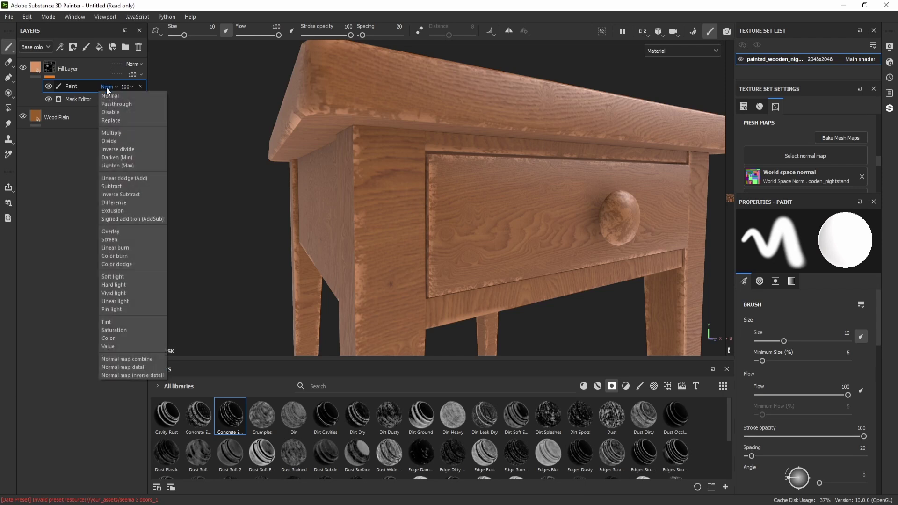
click(113, 135)
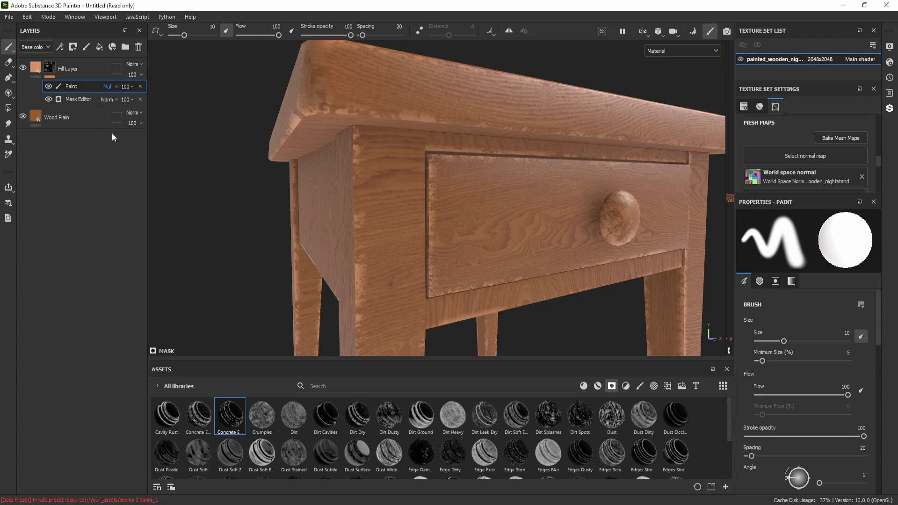
- Set the brush's Grayscale painting value to 0 (black)
scroll(832, 400, down, 10)
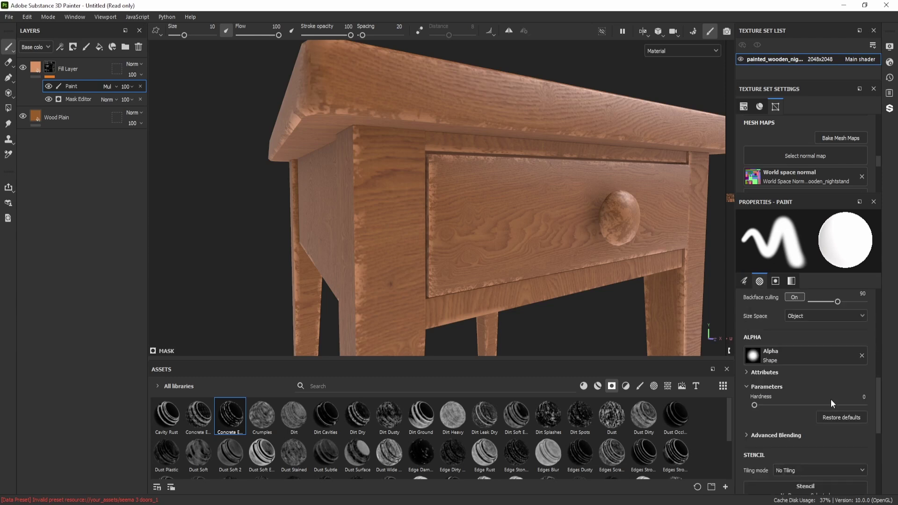
alt+drag(524, 154, 454, 140)
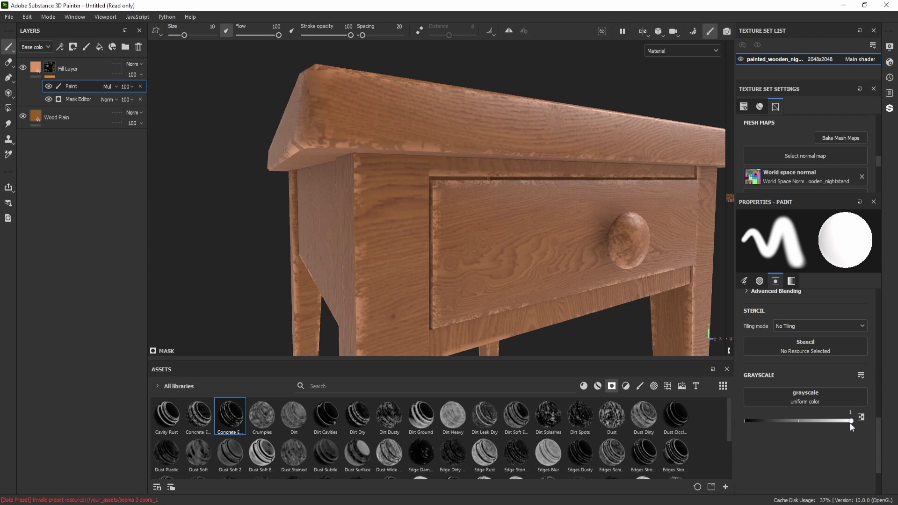
drag(850, 423, 742, 427)
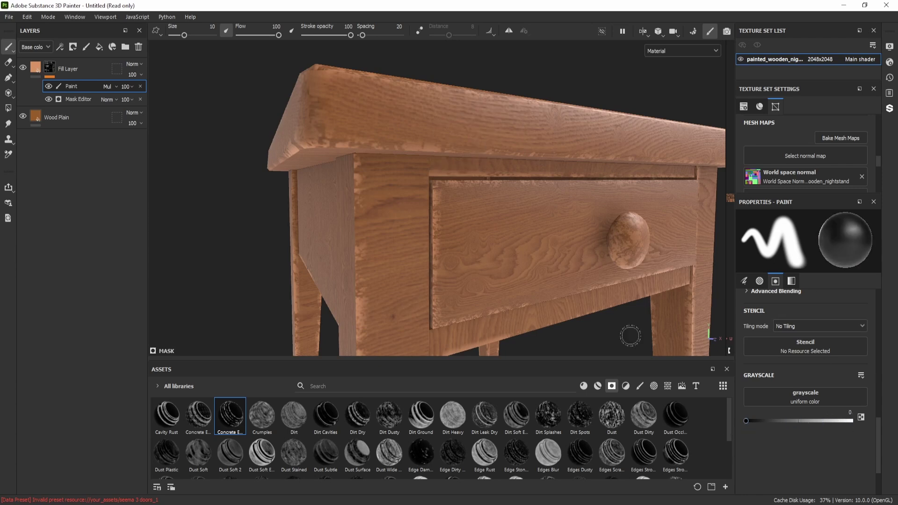
- Paint black into the edge-wear mask along the tabletop edge, then view the drawer-side corner
key(x)
key(x)
key(x)
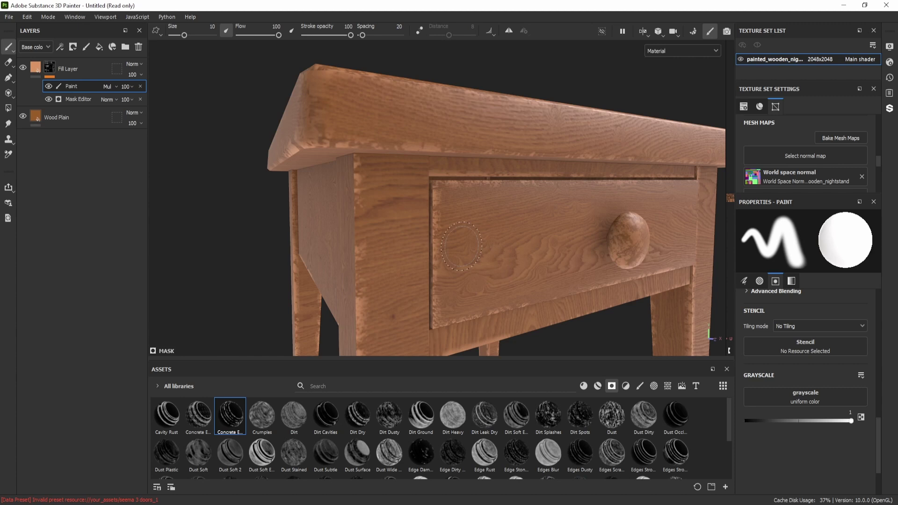
key(x)
key(x)
key(x)
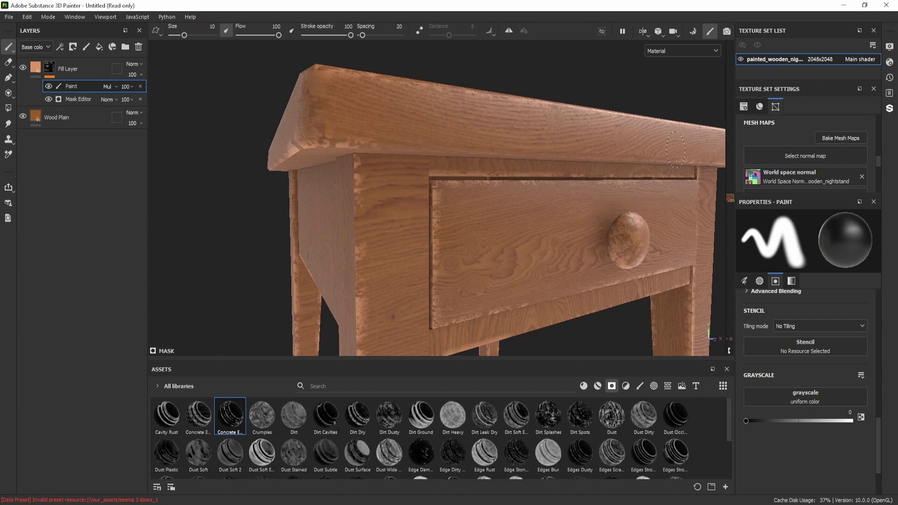
mouse_move(322, 146)
alt+middle_down()
mouse_move(357, 136)
mouse_move(649, 151)
mouse_move(668, 177)
alt+middle_up()
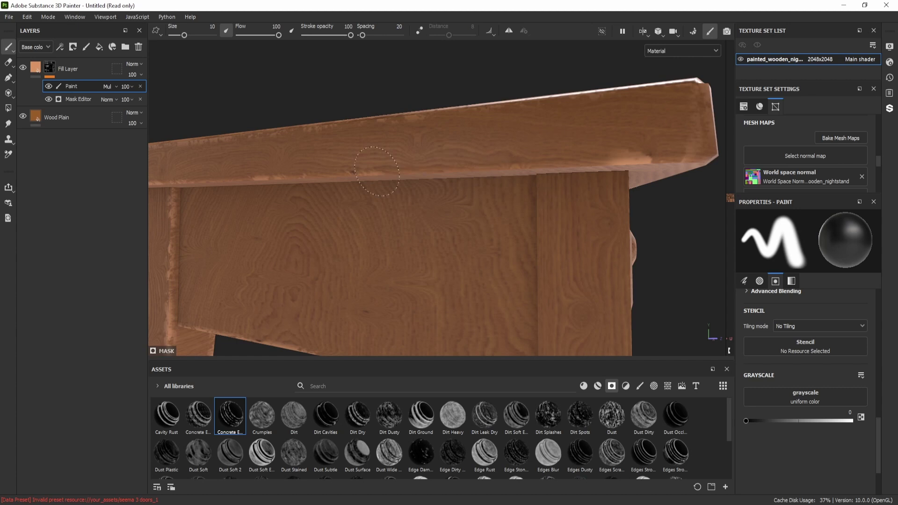
mouse_move(484, 157)
alt+mouse_down()
mouse_move(539, 162)
mouse_move(412, 227)
mouse_move(486, 234)
alt+mouse_up()
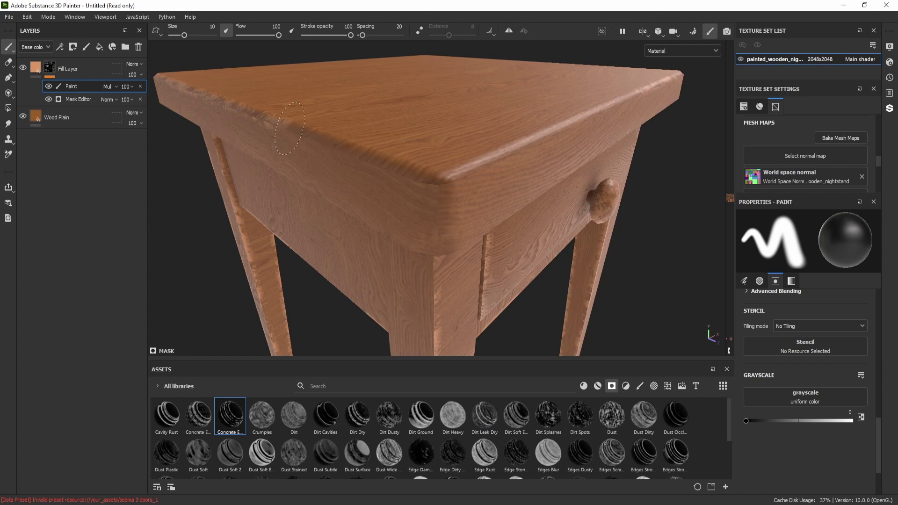
mouse_move(290, 128)
alt+mouse_down()
mouse_move(364, 111)
mouse_move(365, 154)
mouse_move(405, 229)
alt+mouse_up()
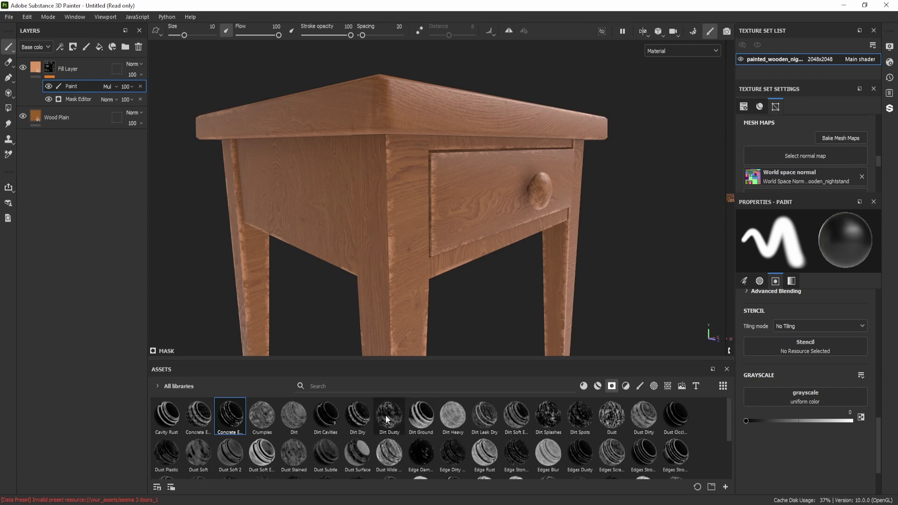
- Add a Dust Plastic smart-mask fill layer to the top of the stack
mouse_move(446, 455)
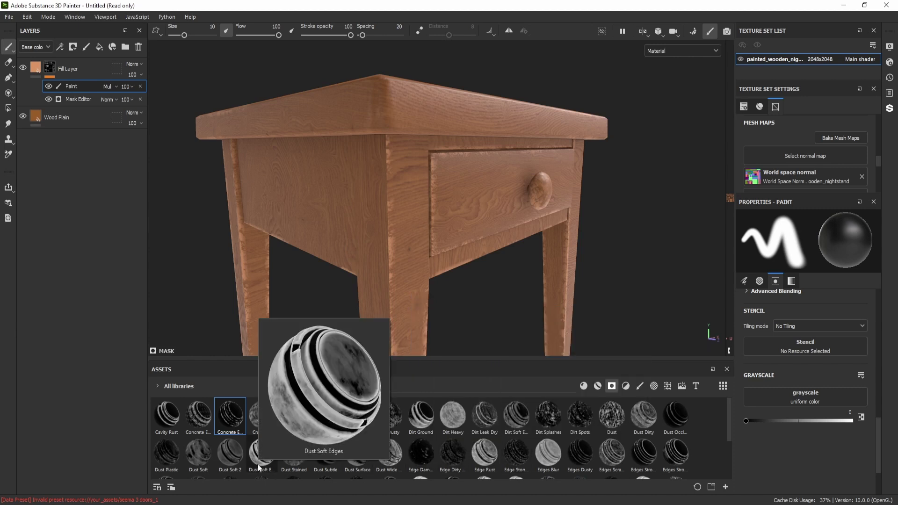
mouse_move(291, 465)
drag(167, 453, 86, 66)
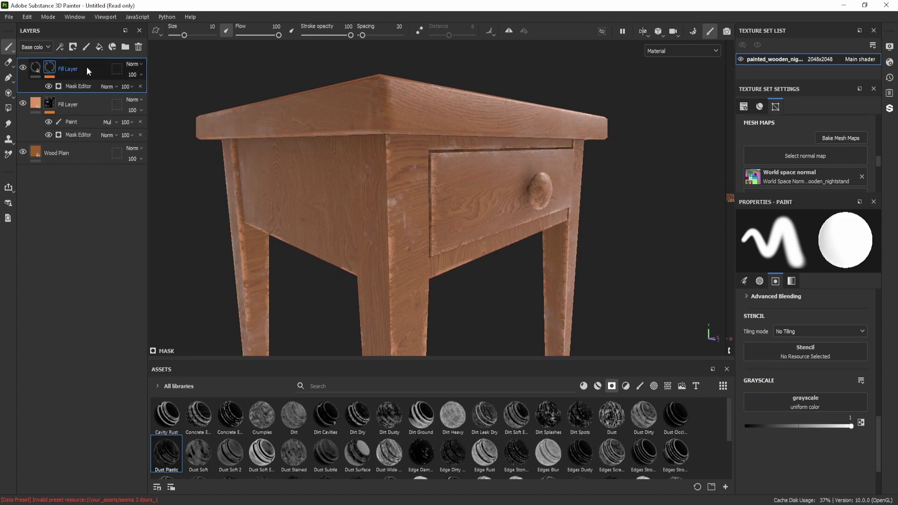
alt+drag(360, 145, 445, 163)
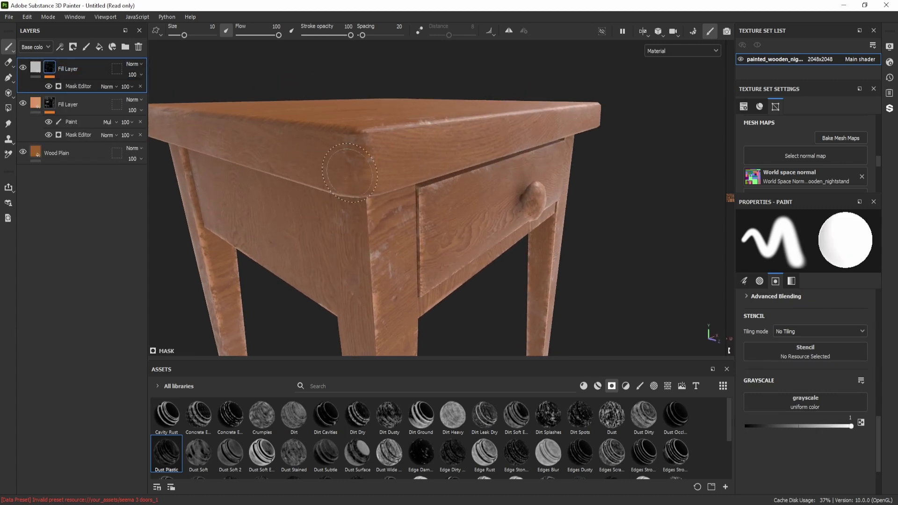
- Tint the dust fill's base colour with a warmer pale peach sampled from the wood
click(36, 68)
click(772, 331)
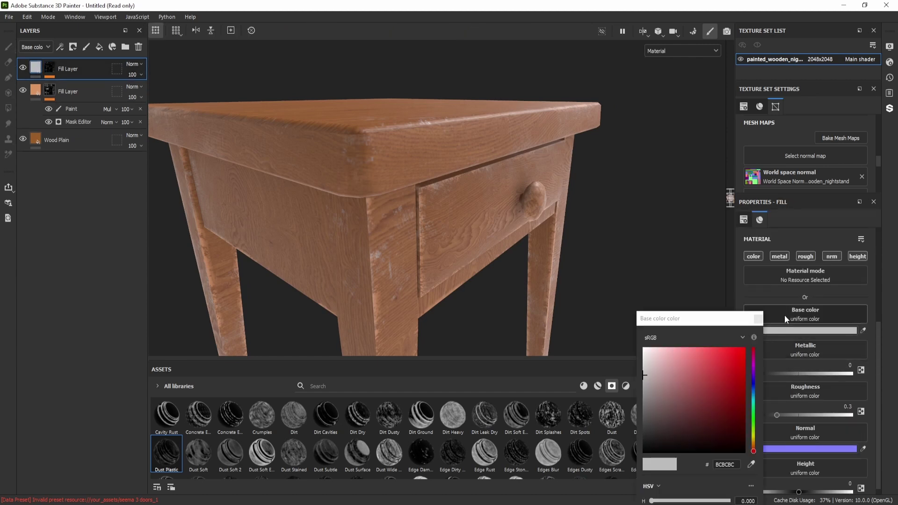
click(751, 464)
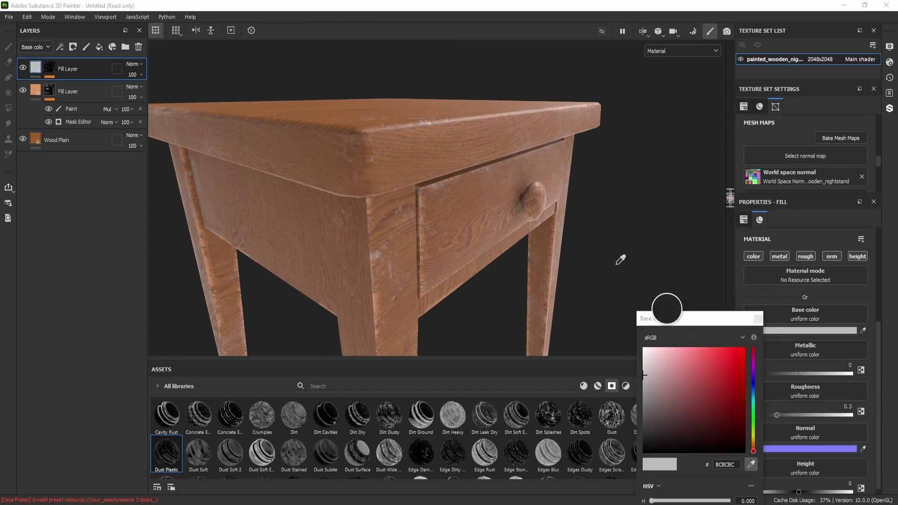
click(371, 197)
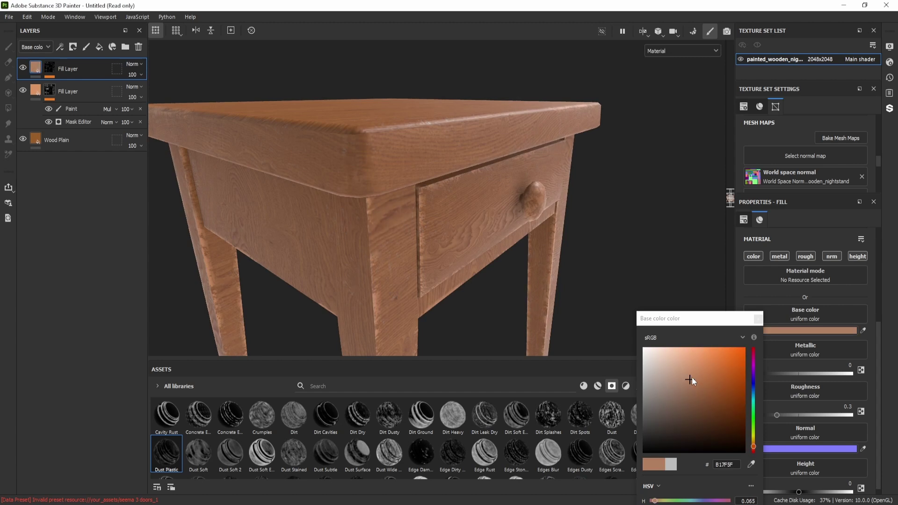
mouse_move(676, 370)
mouse_down()
mouse_move(659, 358)
mouse_move(693, 361)
mouse_move(694, 352)
mouse_move(687, 370)
mouse_move(687, 355)
mouse_up()
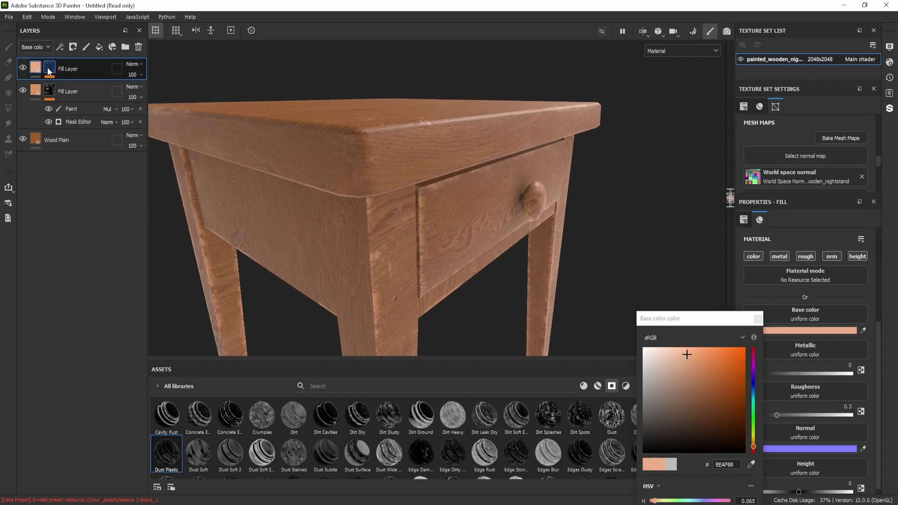
drag(78, 121, 65, 75)
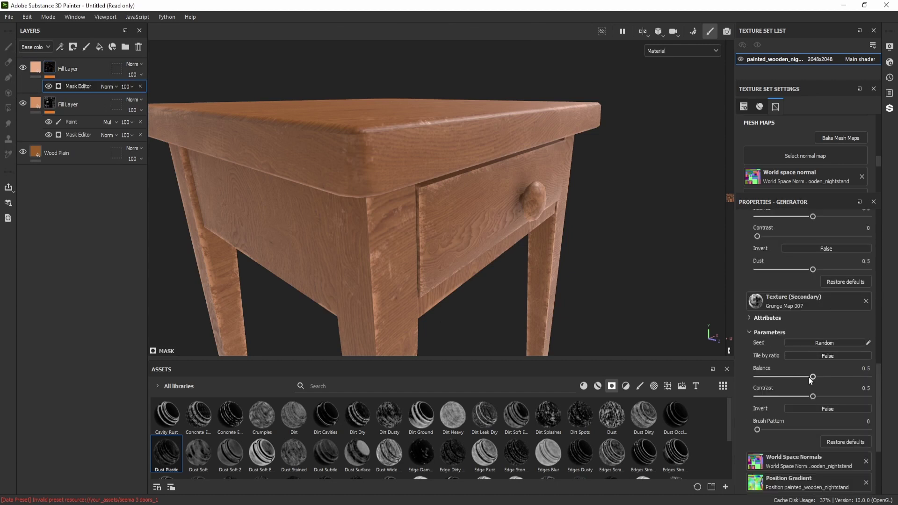
- Raise the dust mask generator Balance to about 0.81 and add a paint effect to it
drag(814, 377, 848, 377)
drag(796, 378, 838, 402)
right_click(48, 68)
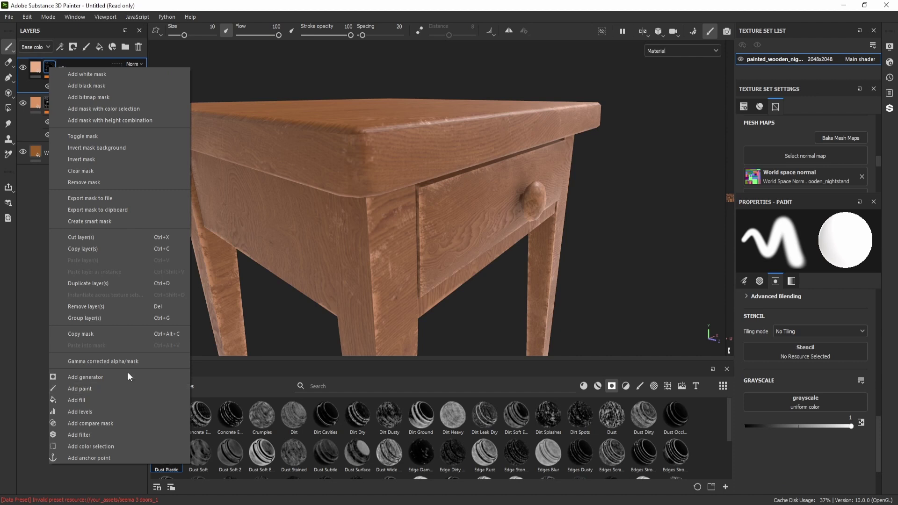
click(99, 388)
- Orbit and zoom around the nightstand to inspect the dust patches
alt+drag(326, 154, 417, 182)
scroll(450, 197, up, 5)
scroll(451, 197, down, 5)
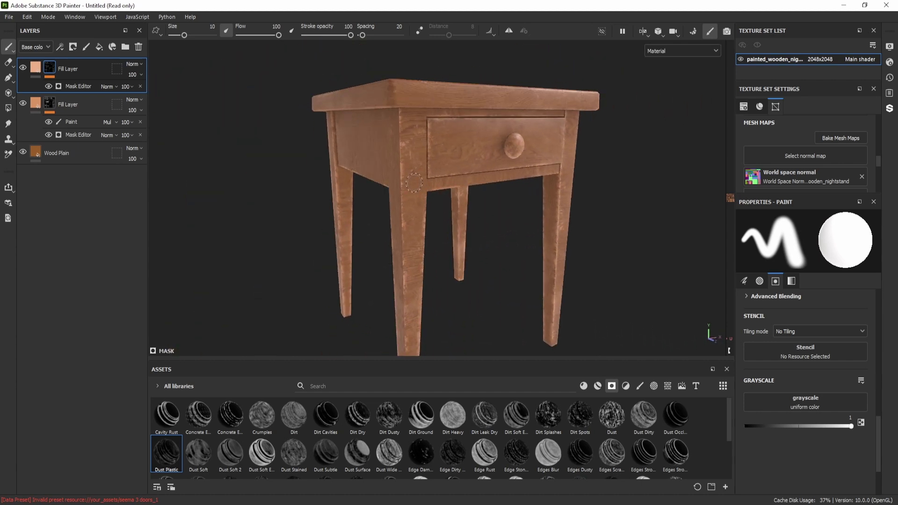